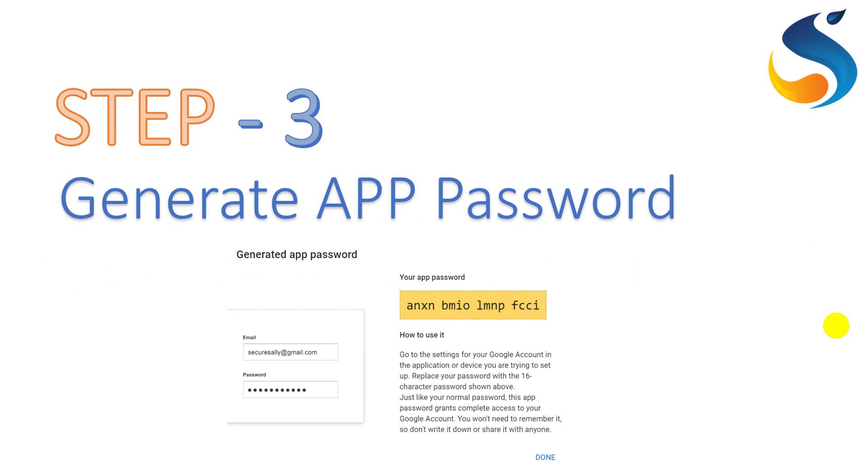
# Step: Exit the slideshow and switch to the Chrome page on signing in with App Passwords to review how to create one
pyautogui.press('Escape')
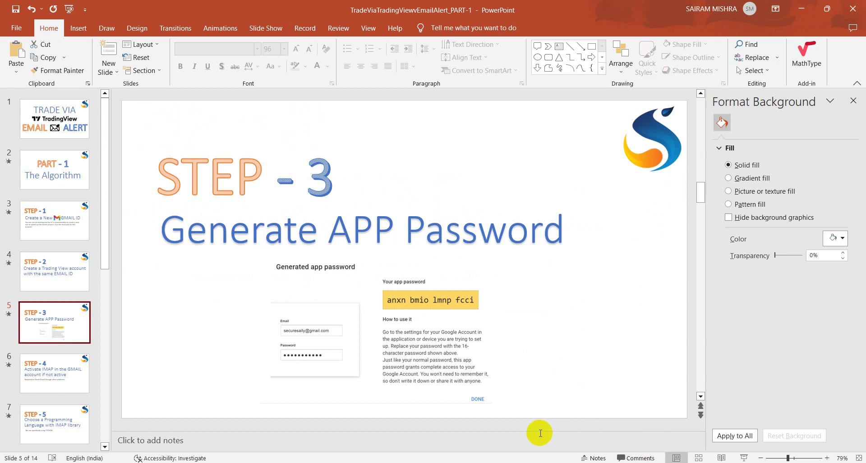
pyautogui.moveTo(238, 462)
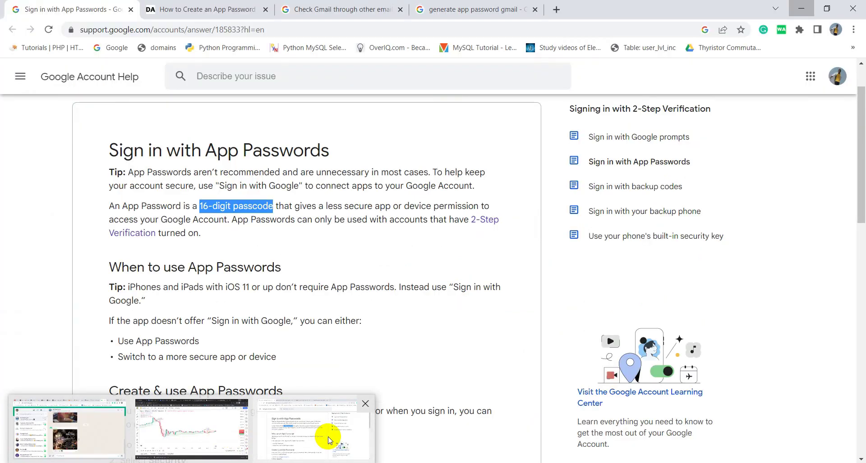
pyautogui.click(328, 440)
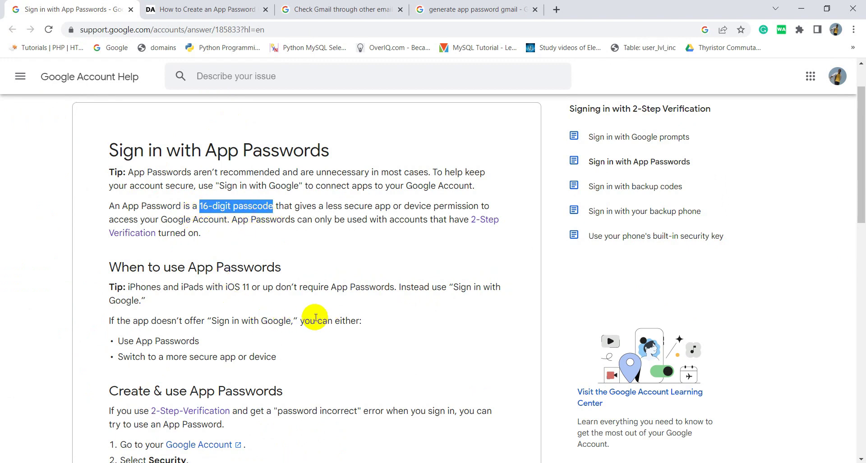
pyautogui.scroll(-1, 315, 318)
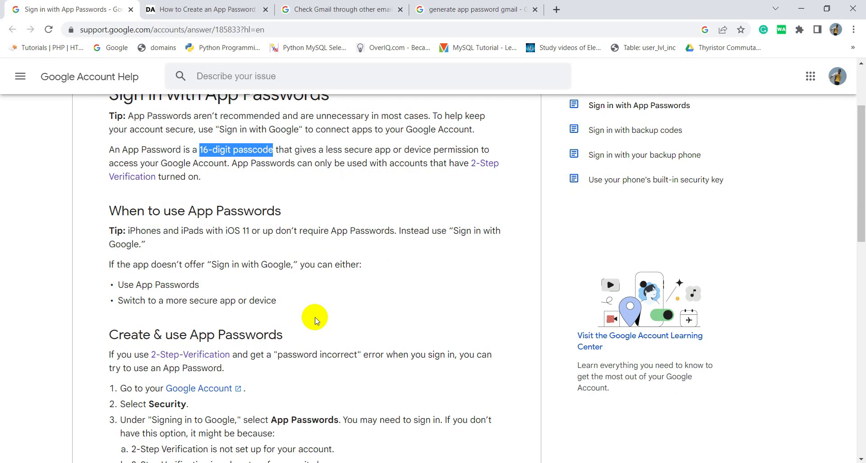
pyautogui.scroll(-2, 315, 317)
pyautogui.scroll(4, 315, 317)
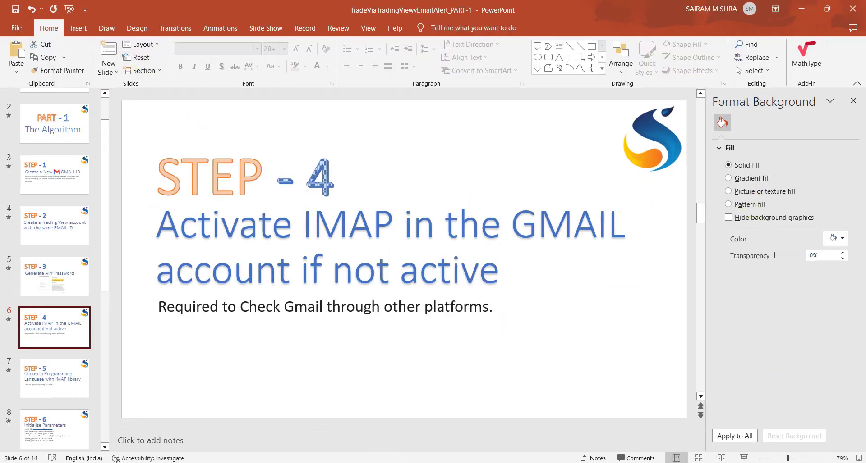
# Step: Switch to the Gmail Help page in Chrome and review its introduction on setting up IMAP and SMTP for other email platforms
pyautogui.moveTo(194, 462)
pyautogui.click(271, 432)
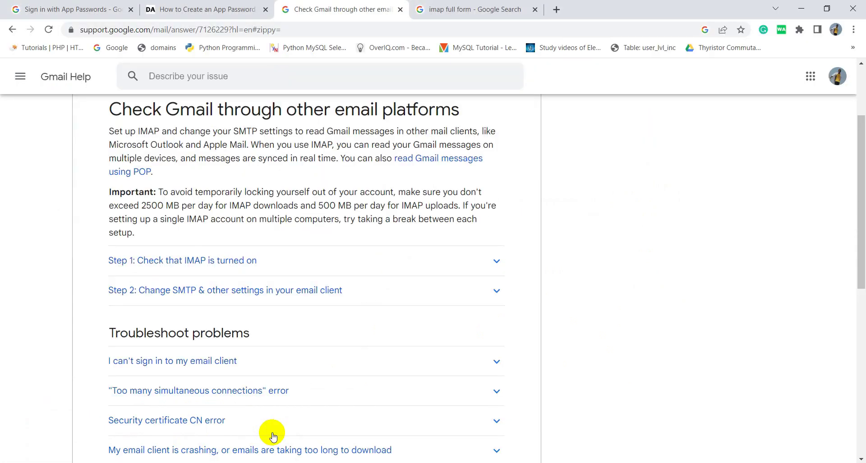
pyautogui.scroll(3, 400, 350)
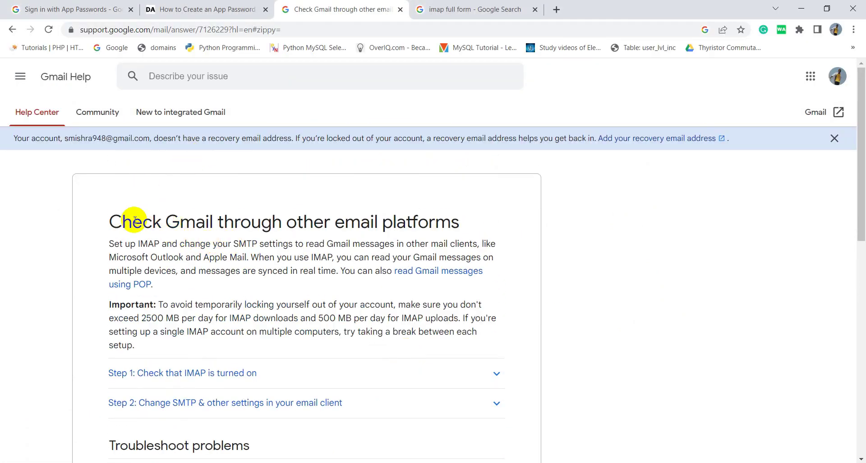
pyautogui.moveTo(110, 222); pyautogui.dragTo(435, 223)
pyautogui.moveTo(109, 244); pyautogui.dragTo(304, 245)
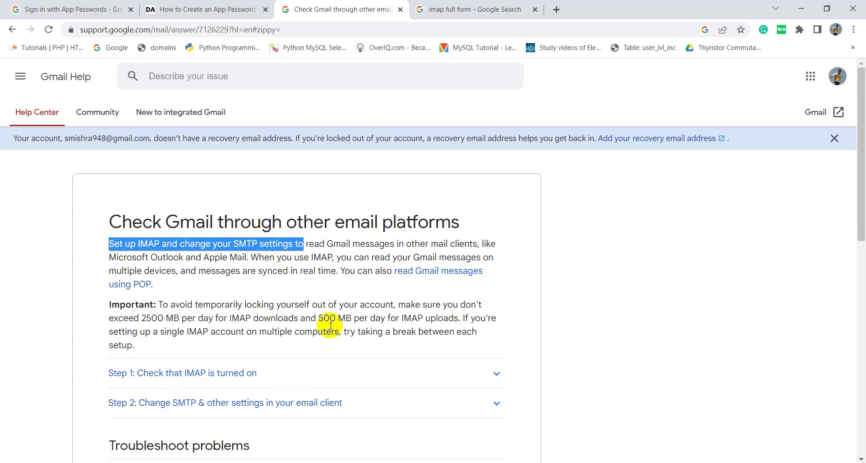
pyautogui.scroll(-2, 366, 273)
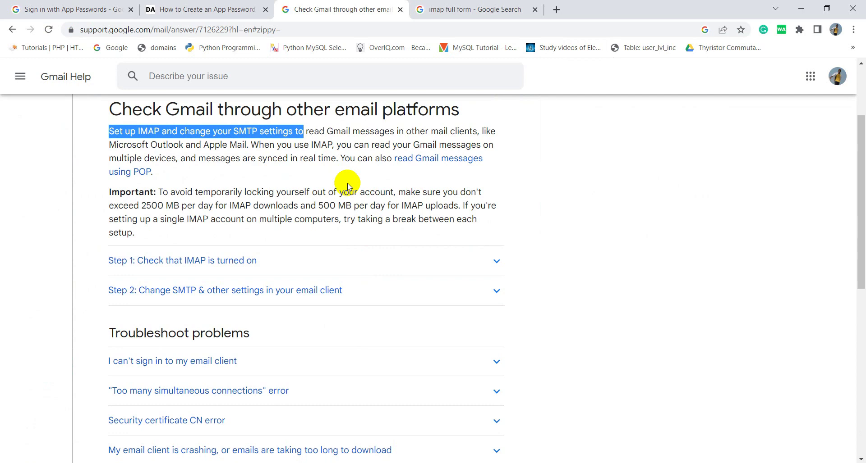
pyautogui.scroll(2, 347, 186)
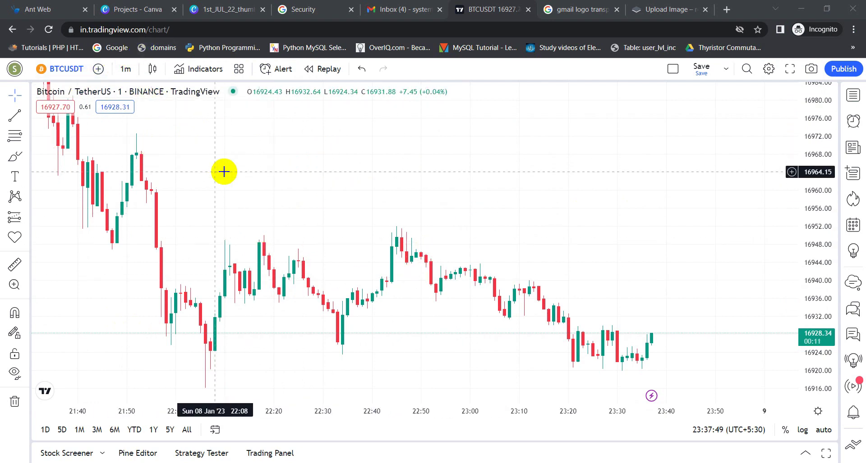
# Step: Add the built-in Supertrend Strategy to the BTCUSDT chart and minimize the Strategy Tester results
pyautogui.click(201, 68)
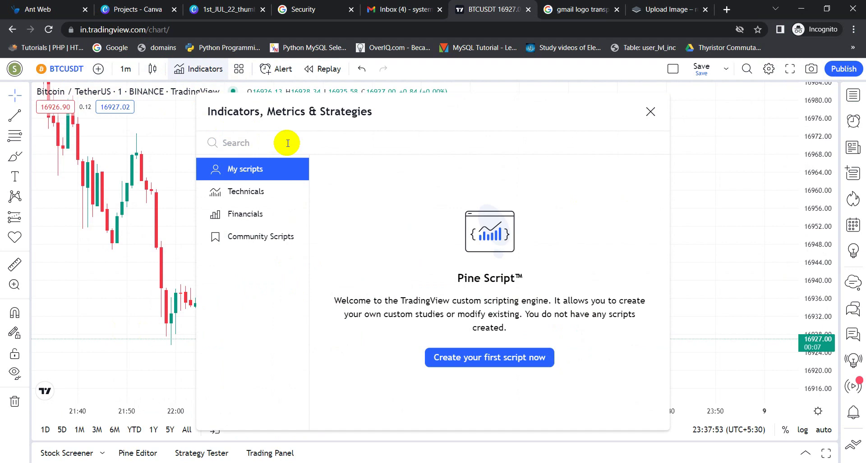
pyautogui.write('supert')
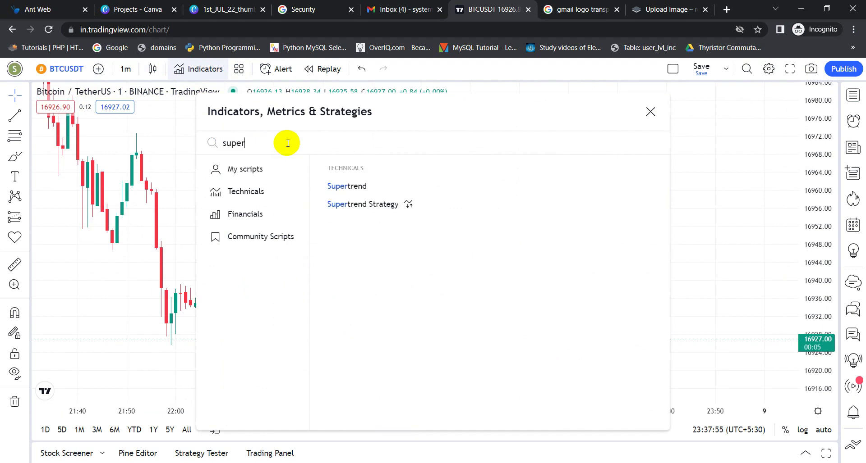
pyautogui.click(387, 205)
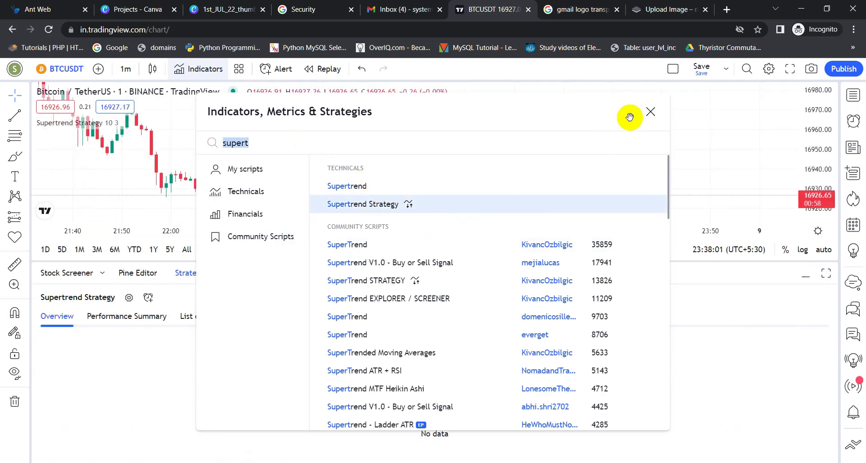
pyautogui.click(650, 113)
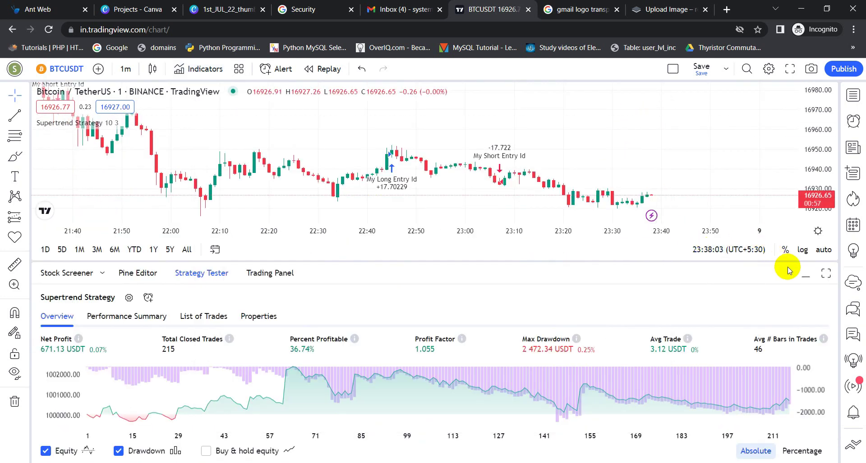
pyautogui.click(812, 282)
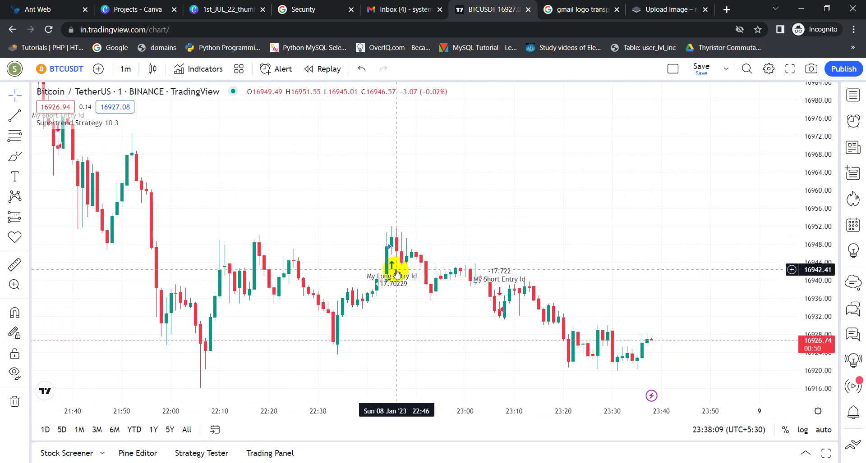
# Step: Start a new alert on BTCUSDT with Supertrend Strategy (10, 3) as its condition
pyautogui.scroll(3, 318, 313)
pyautogui.moveTo(318, 313)
pyautogui.mouseDown()
pyautogui.moveTo(374, 338)
pyautogui.moveTo(307, 309)
pyautogui.mouseUp()
pyautogui.scroll(3, 225, 293)
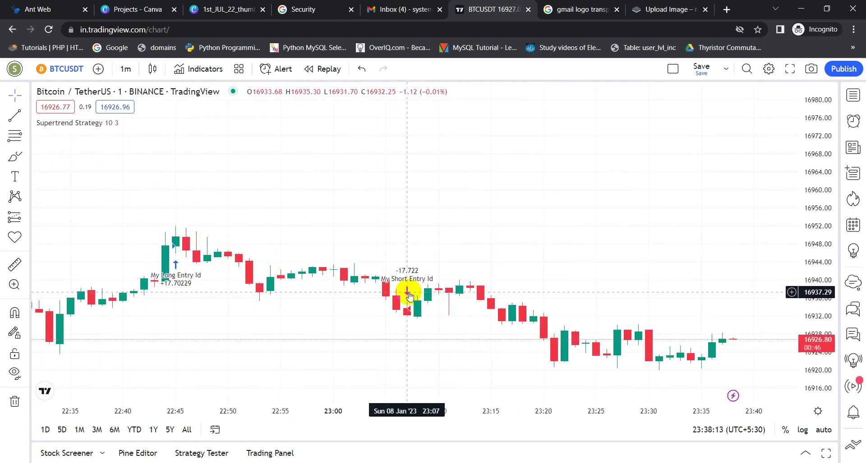
pyautogui.moveTo(411, 294); pyautogui.dragTo(269, 269)
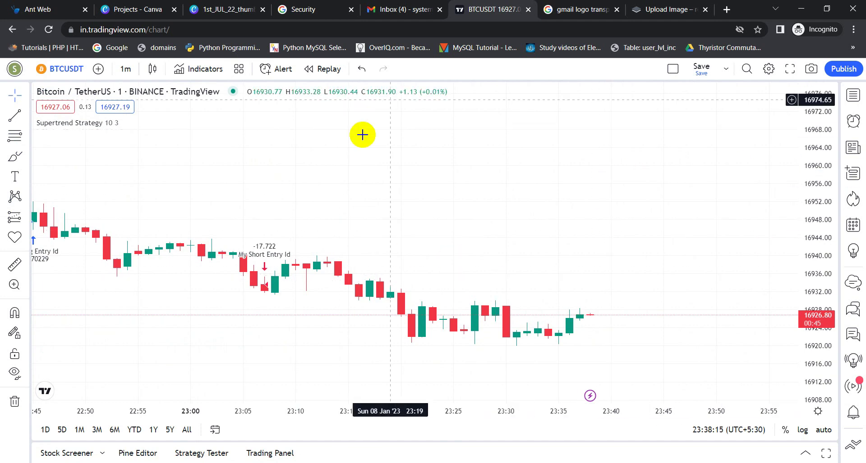
pyautogui.click(276, 69)
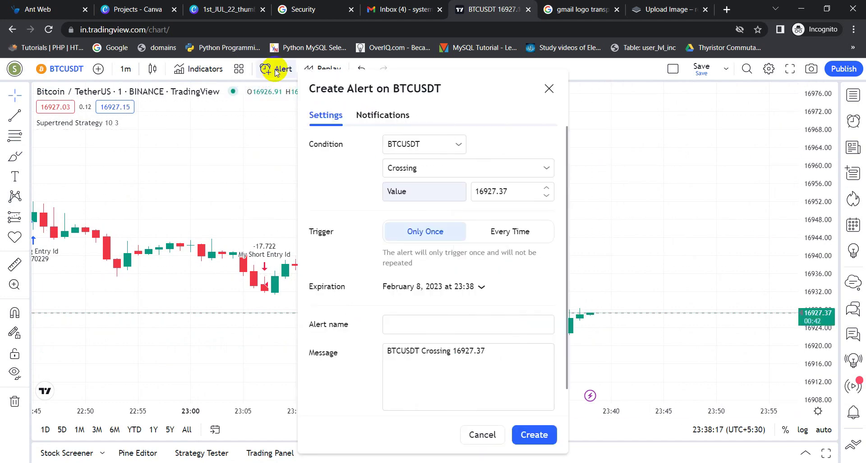
pyautogui.click(455, 146)
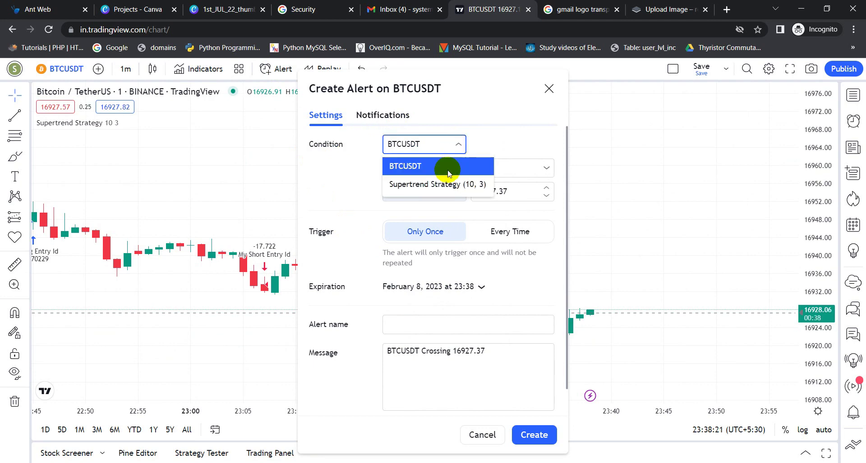
pyautogui.click(462, 189)
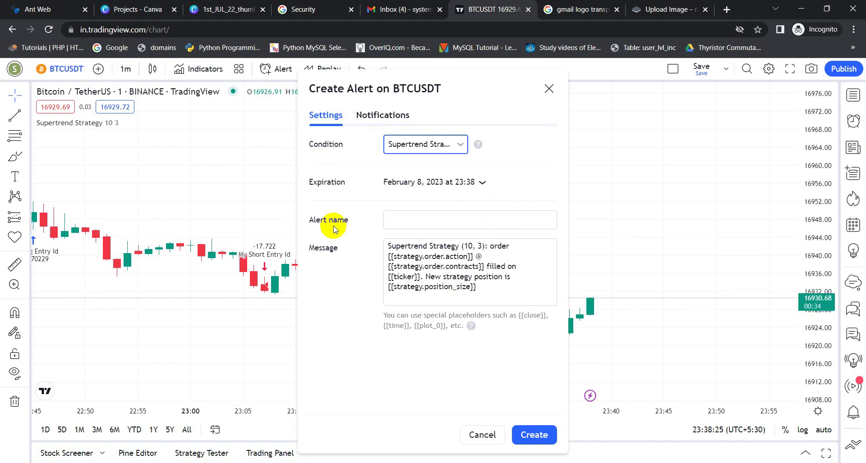
# Step: Name the alert TV_EMAIL_ALERT
pyautogui.click(405, 223)
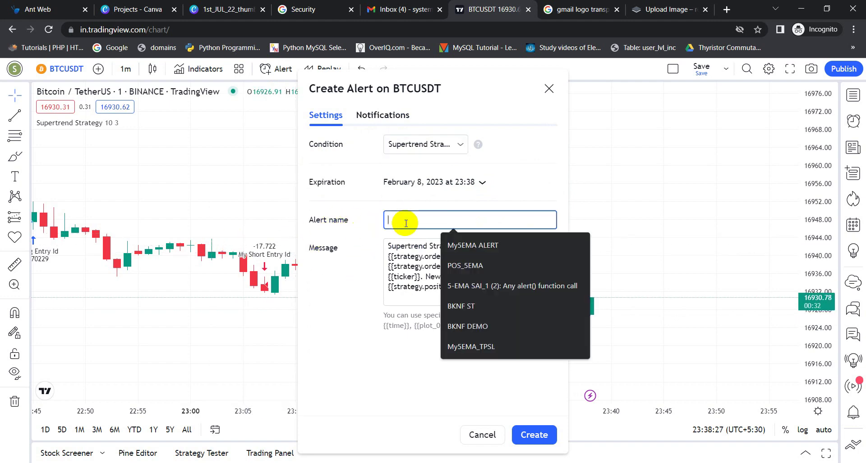
pyautogui.write('T')
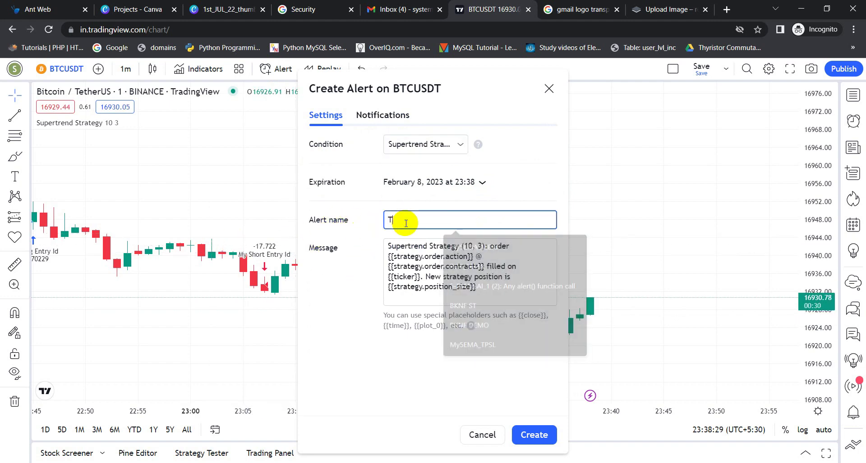
pyautogui.write('V_EMAIL')
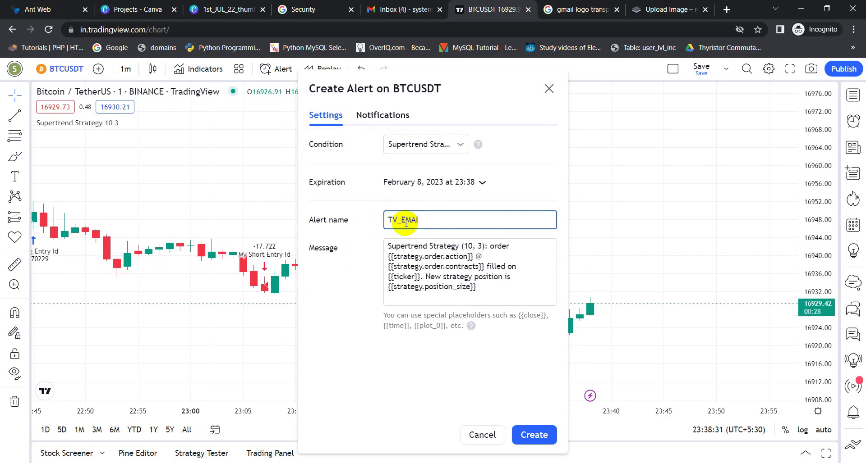
pyautogui.write('_ALERT')
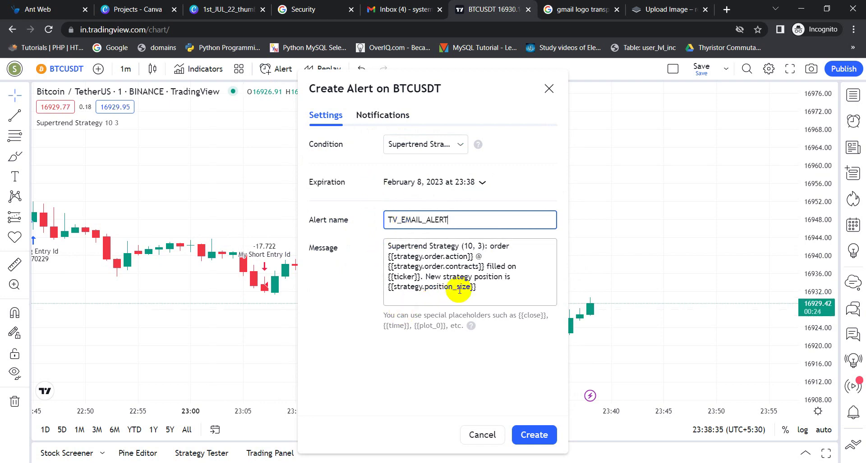
# Step: Replace the alert message with #TVALERT#{'strategy':'Supertrend_10_3','ticker':'{{ticker}}','price':{{close}},'action':'{{strategy.order.action}}'}#TVALERT#
pyautogui.click(481, 288)
pyautogui.hotkey('ctrl', 'a')
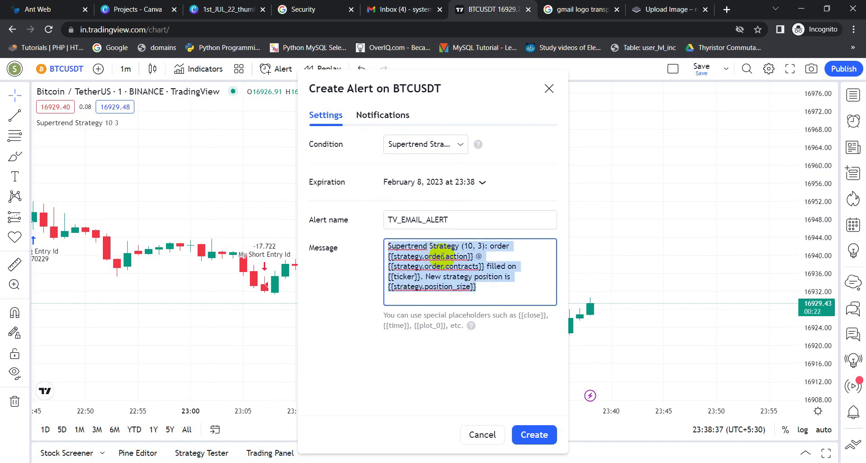
pyautogui.press('BackSpace')
pyautogui.write("#TVALERT#{'strategy':'Supertrend_10_3','ticker':'{{ticker}}','price':{{close}},'action':'{{strategy.order.action}}'}#TVALERT#")
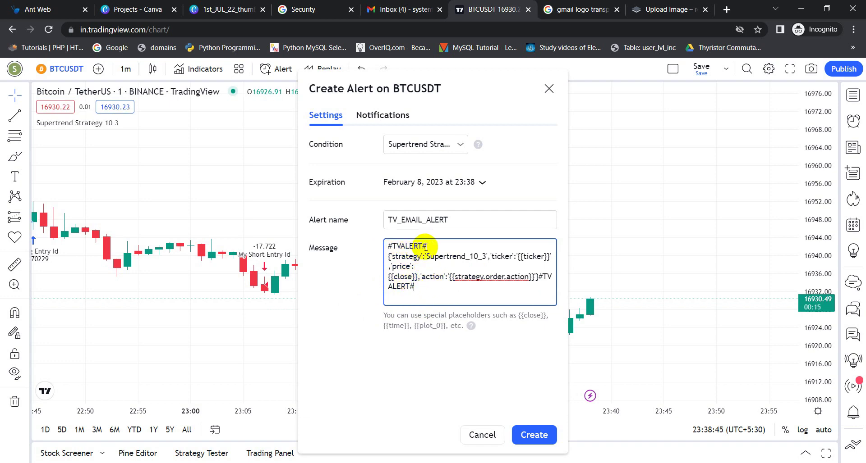
pyautogui.moveTo(426, 246); pyautogui.dragTo(381, 245)
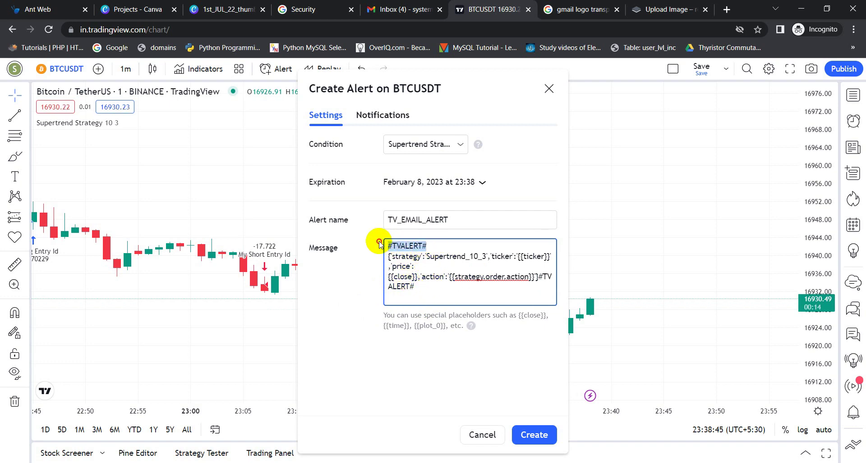
pyautogui.click(535, 282)
pyautogui.moveTo(535, 283); pyautogui.dragTo(417, 291)
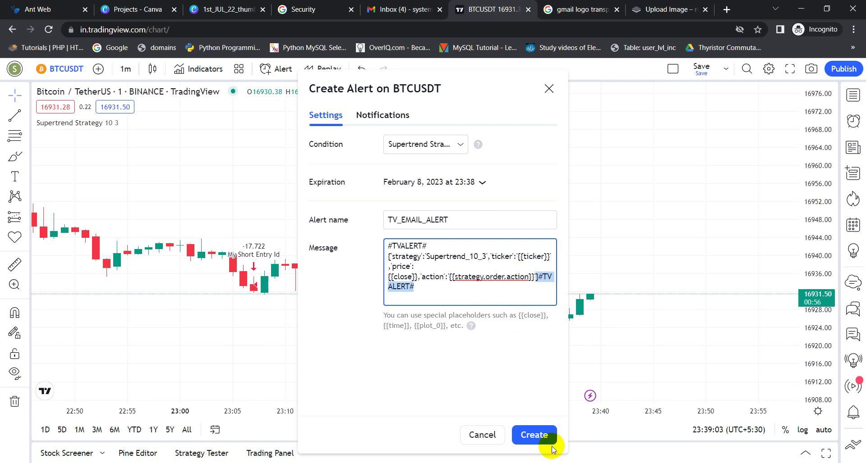
# Step: Create the TV_EMAIL_ALERT alert and check its entry in the alerts list
pyautogui.click(533, 436)
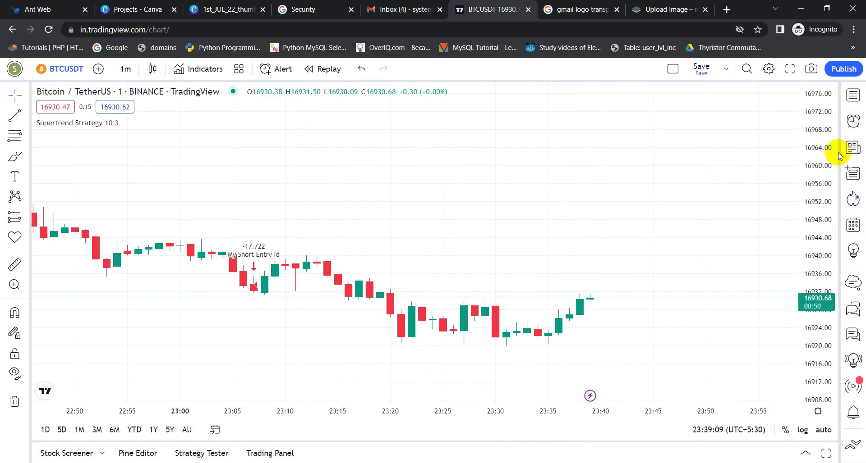
pyautogui.click(855, 126)
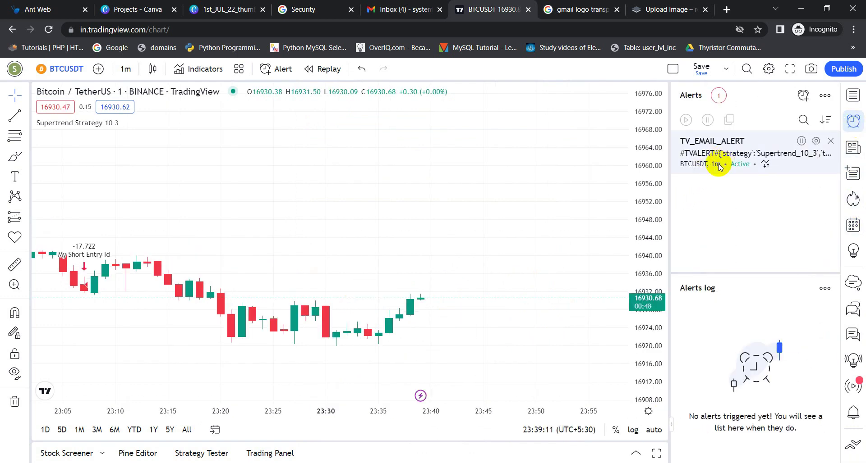
pyautogui.moveTo(712, 164)
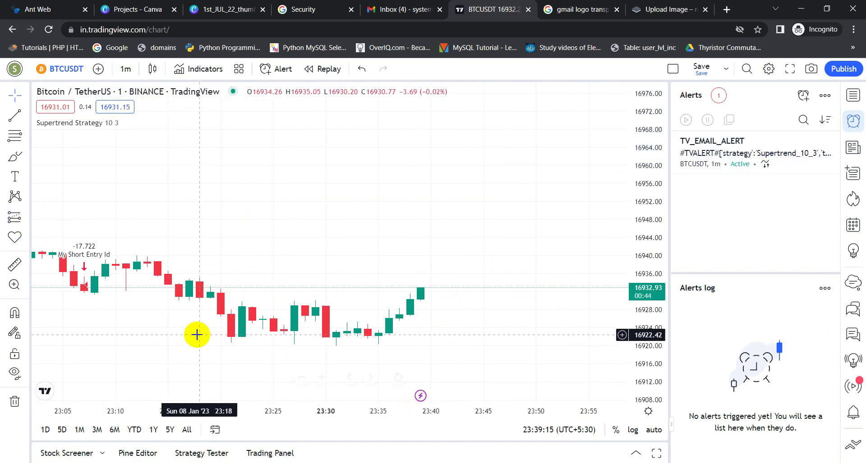
# Step: Add the built-in Supertrend technical indicator to the BTCUSDT chart alongside the strategy
pyautogui.moveTo(197, 335); pyautogui.dragTo(158, 248)
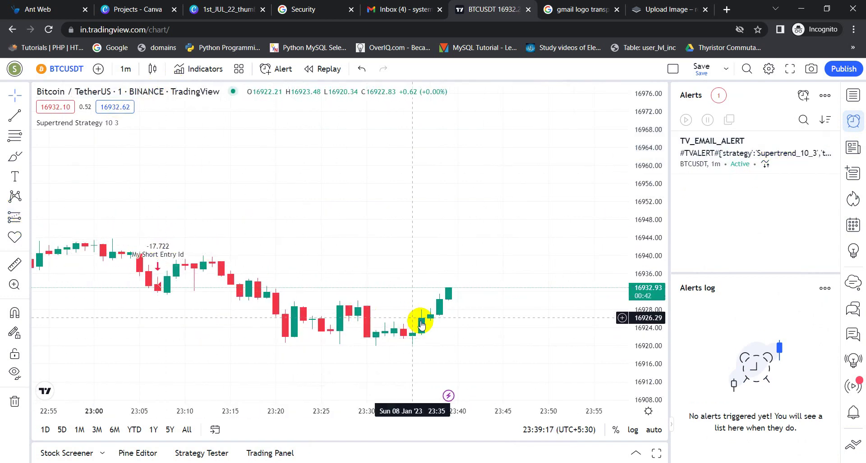
pyautogui.click(195, 68)
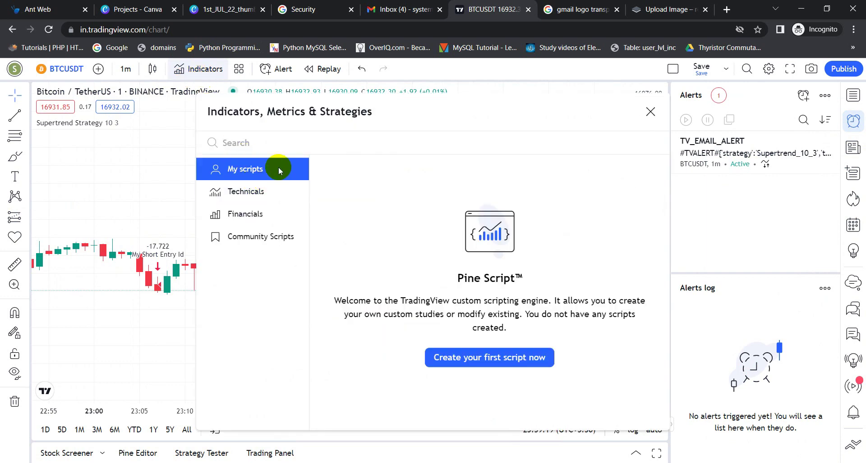
pyautogui.write('sup')
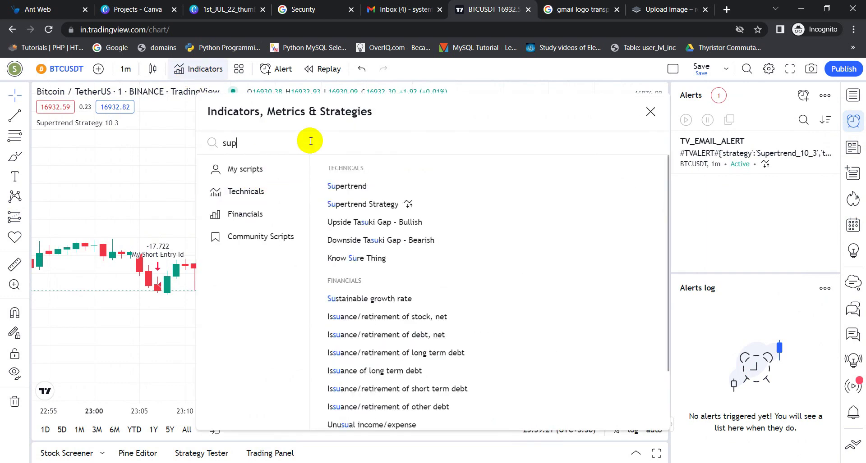
pyautogui.click(321, 186)
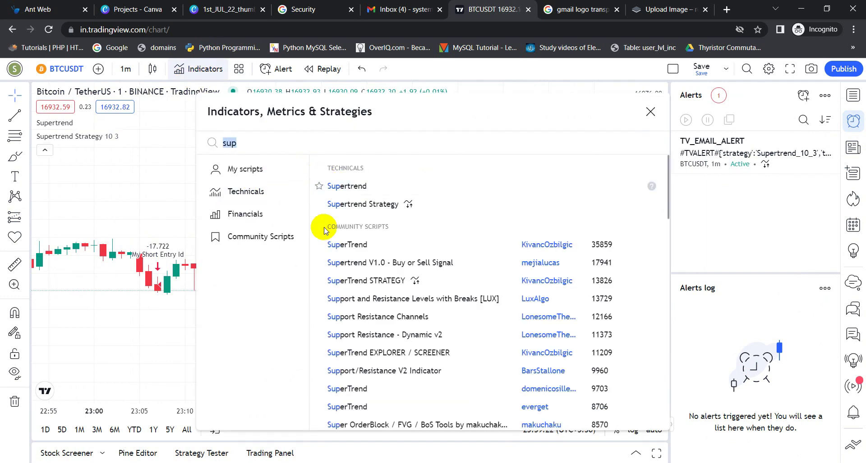
# Step: Close the indicator search, show the watchlist, and arrange the BTCUSDT chart and the main7.py editor window side by side
pyautogui.click(650, 110)
pyautogui.scroll(2, 384, 334)
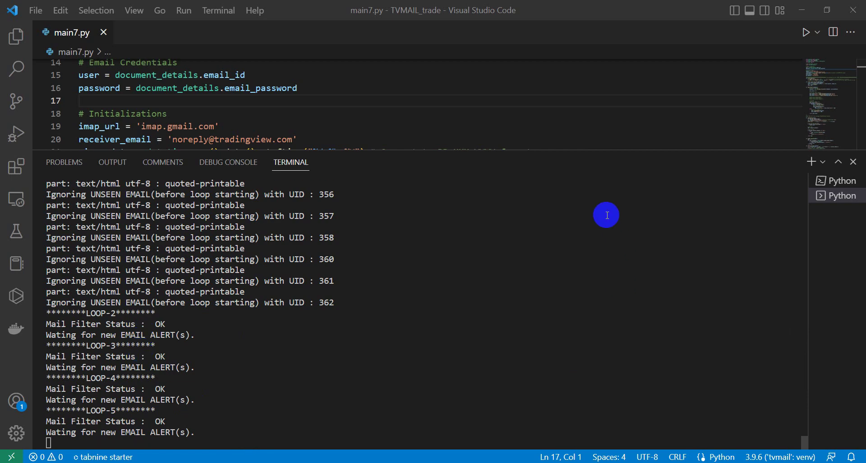
pyautogui.doubleClick(569, 6)
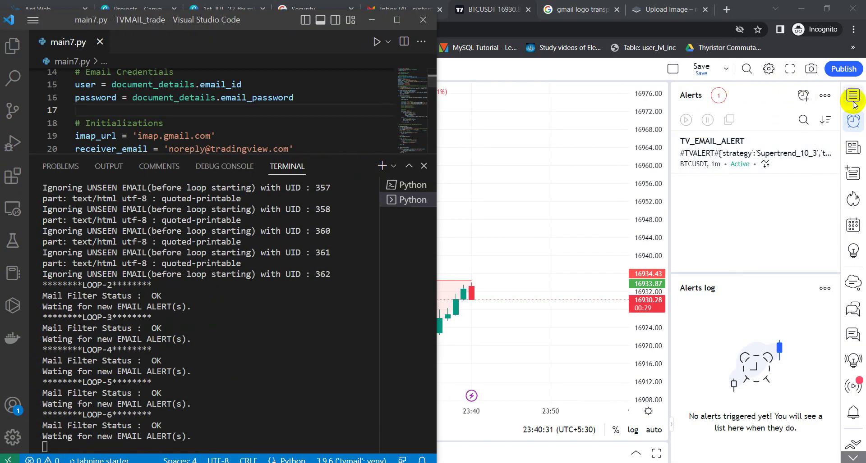
pyautogui.click(853, 101)
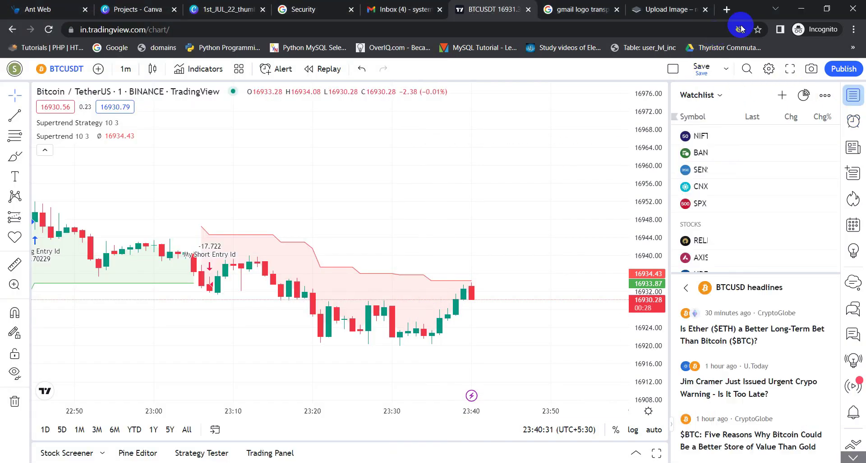
pyautogui.click(852, 97)
pyautogui.press('super+Right')
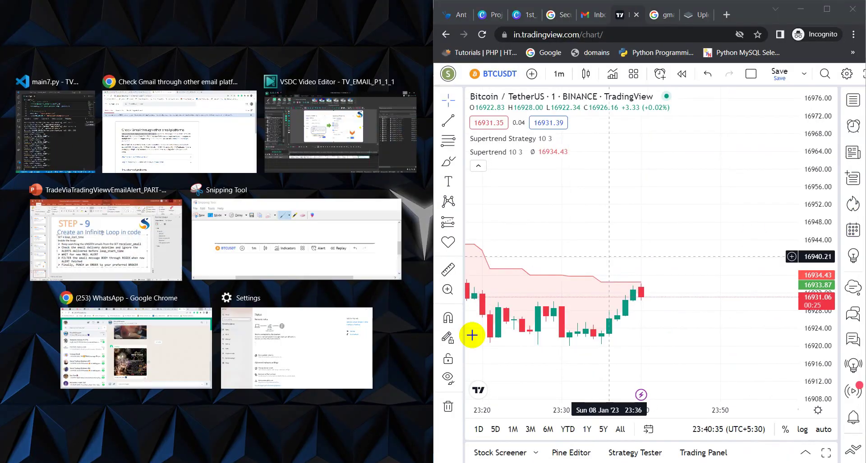
pyautogui.click(63, 102)
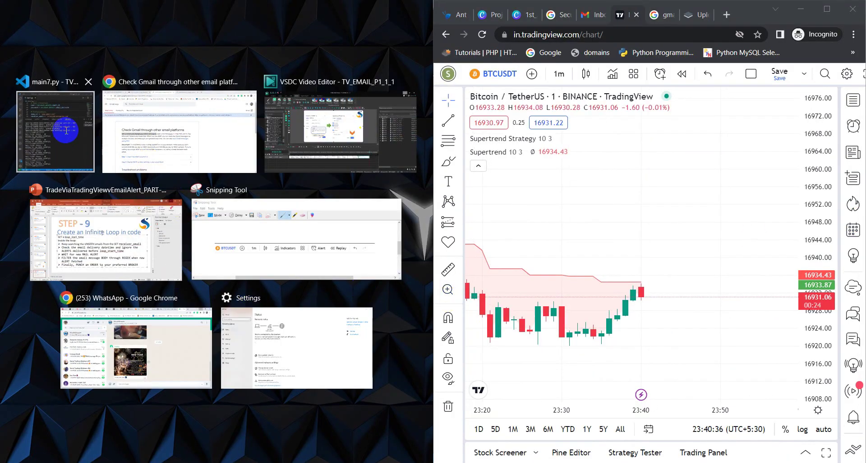
# Step: Follow the latest BTCUSDT candles against the Supertrend line while the email-alert script runs alongside
pyautogui.moveTo(648, 340); pyautogui.dragTo(734, 332)
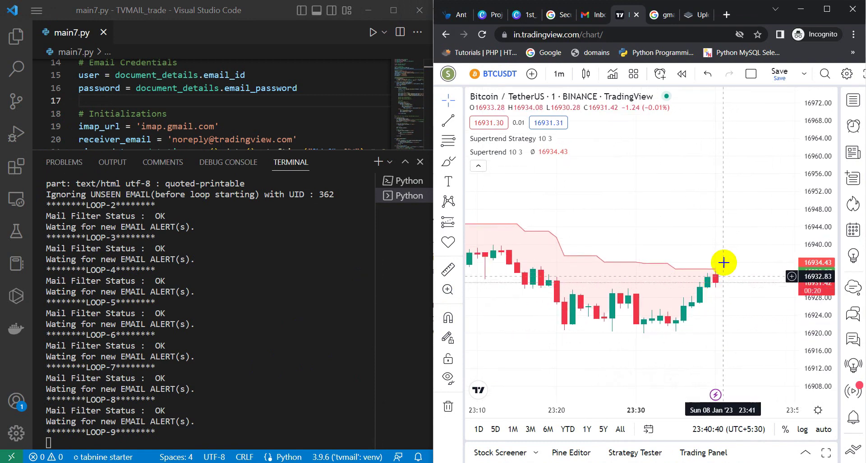
pyautogui.moveTo(705, 337); pyautogui.dragTo(742, 357)
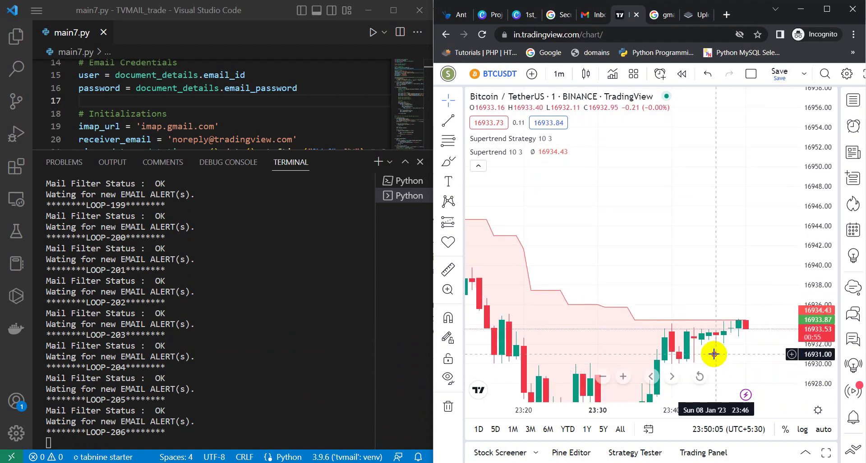
pyautogui.moveTo(688, 348); pyautogui.dragTo(650, 334)
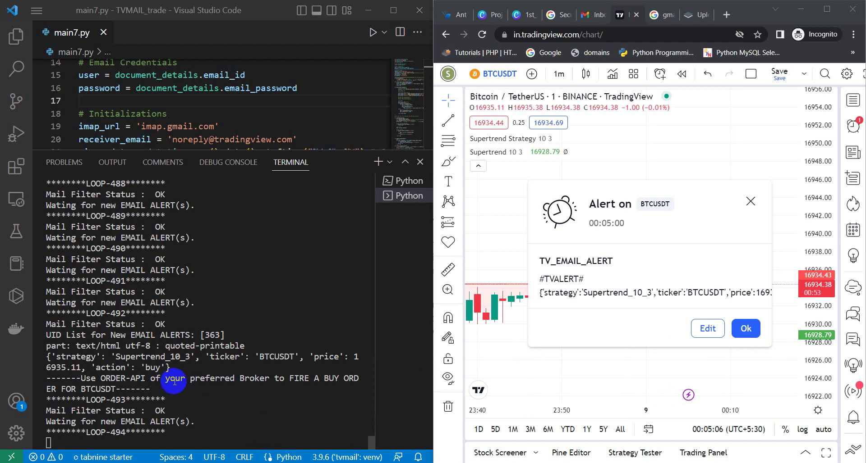
# Step: Examine the received Supertrend_10_3 alert details in the terminal output, and maximize the Visual Studio Code window
pyautogui.moveTo(199, 370); pyautogui.dragTo(64, 361)
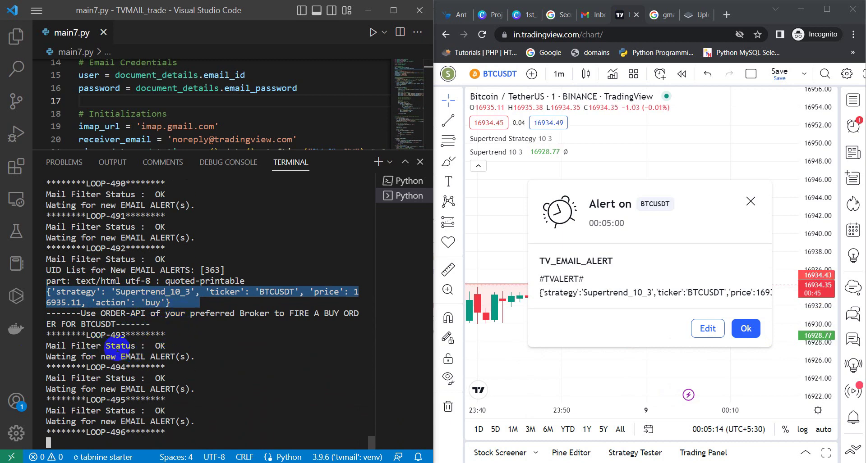
pyautogui.scroll(2, 118, 350)
pyautogui.click(388, 12)
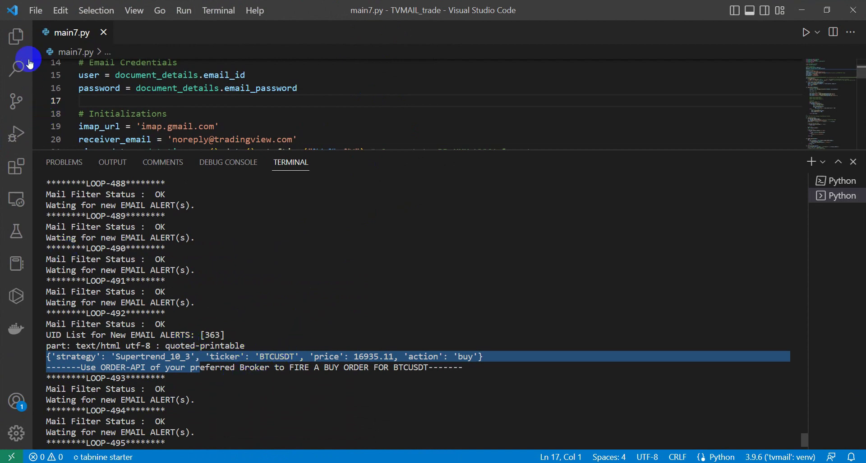
# Step: Open tradelogs.log from the project files and check the timestamp of its latest BTCUSDT entry
pyautogui.click(16, 36)
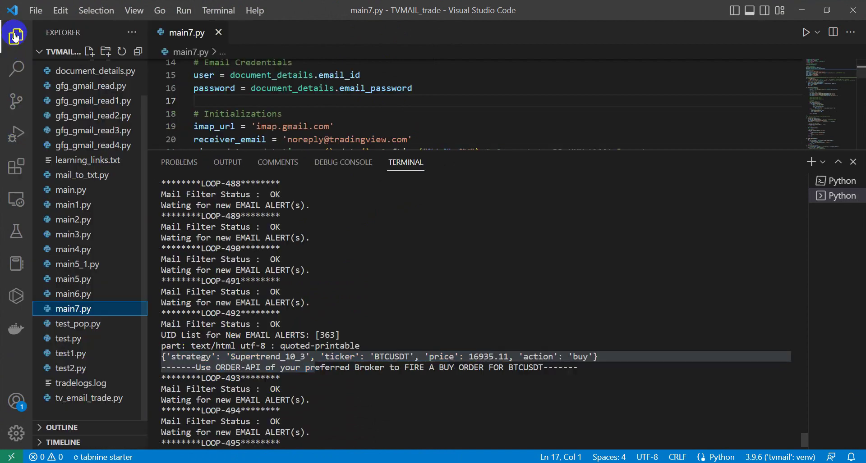
pyautogui.click(88, 384)
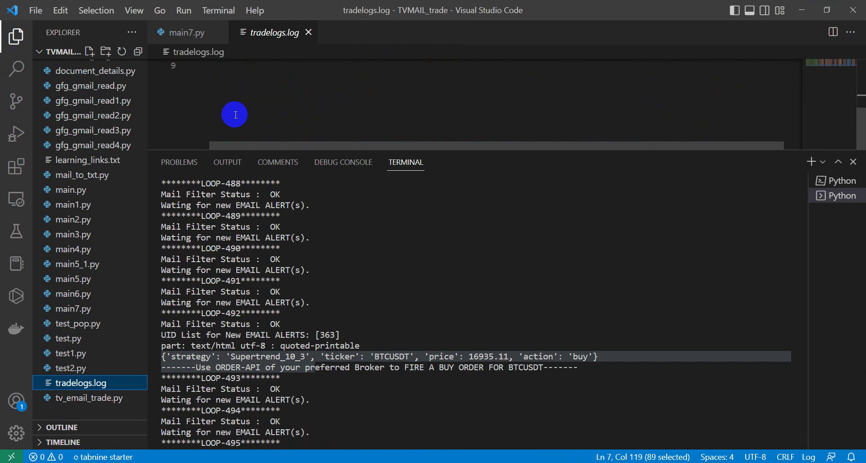
pyautogui.hscroll(-1, 257, 136)
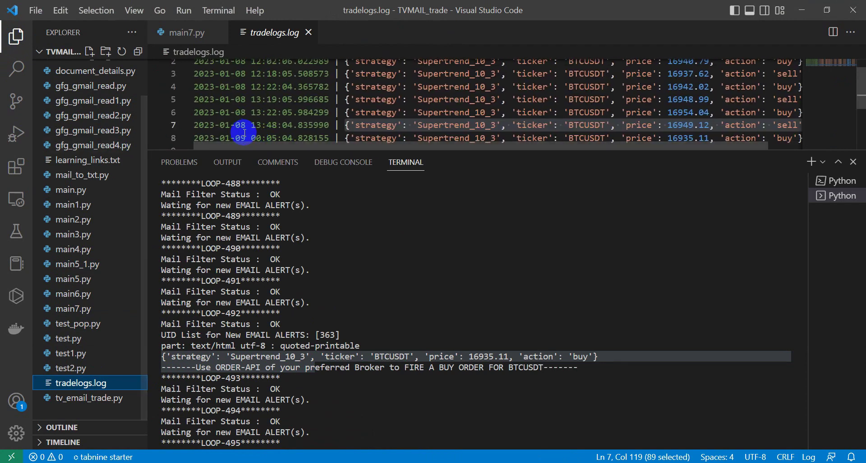
pyautogui.moveTo(203, 140); pyautogui.dragTo(336, 140)
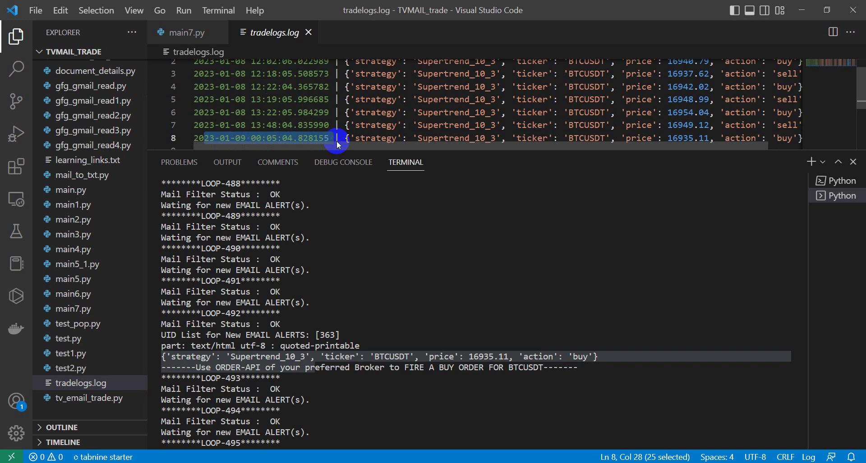
pyautogui.scroll(-3, 224, 370)
pyautogui.scroll(3, 390, 354)
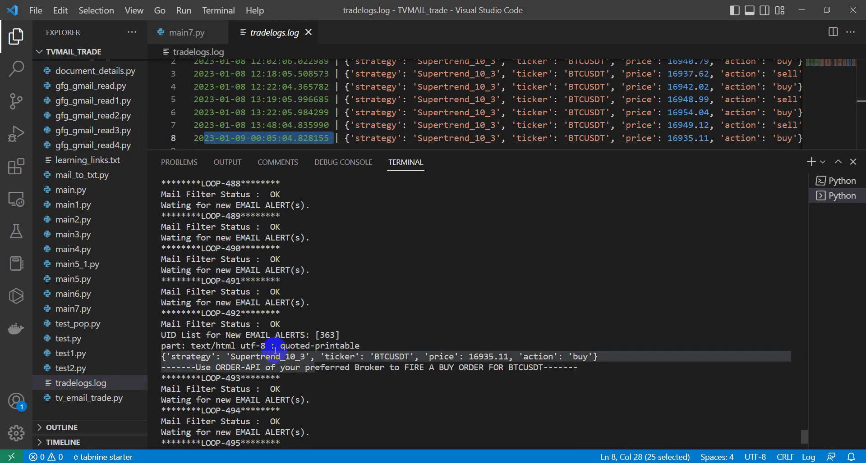
# Step: Highlight the broker ORDER-API message in the terminal output and locate the "API BUY/SELL Code" placeholder in main7.py
pyautogui.click(213, 369)
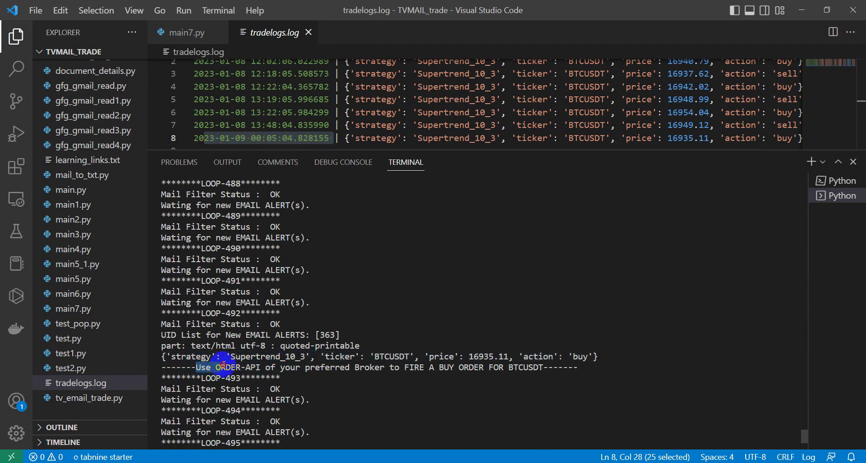
pyautogui.moveTo(252, 369); pyautogui.dragTo(328, 372)
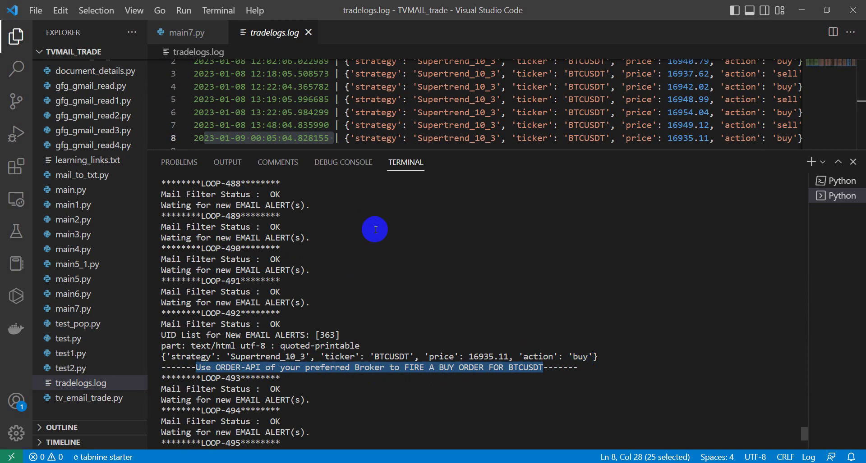
pyautogui.click(212, 31)
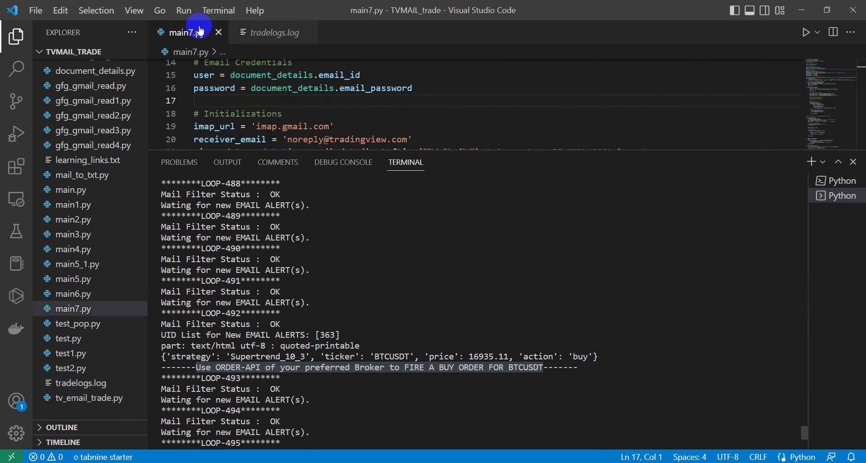
pyautogui.scroll(-10, 405, 128)
pyautogui.scroll(-3, 406, 128)
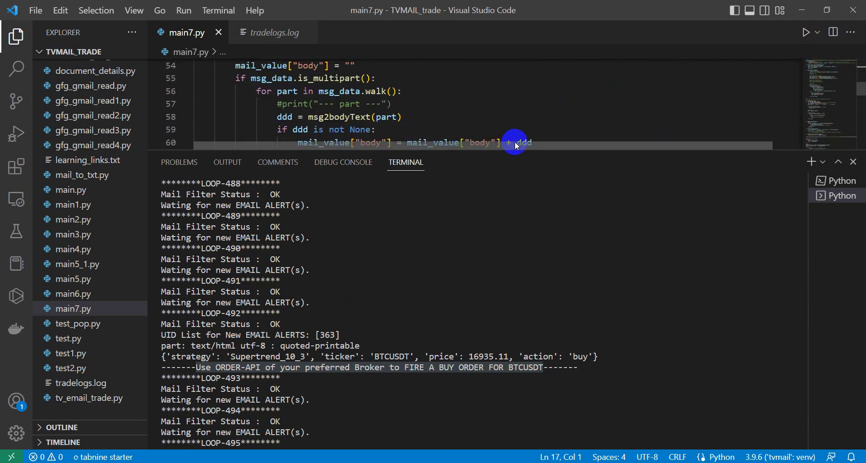
pyautogui.moveTo(507, 151); pyautogui.dragTo(432, 238)
pyautogui.scroll(-20, 432, 200)
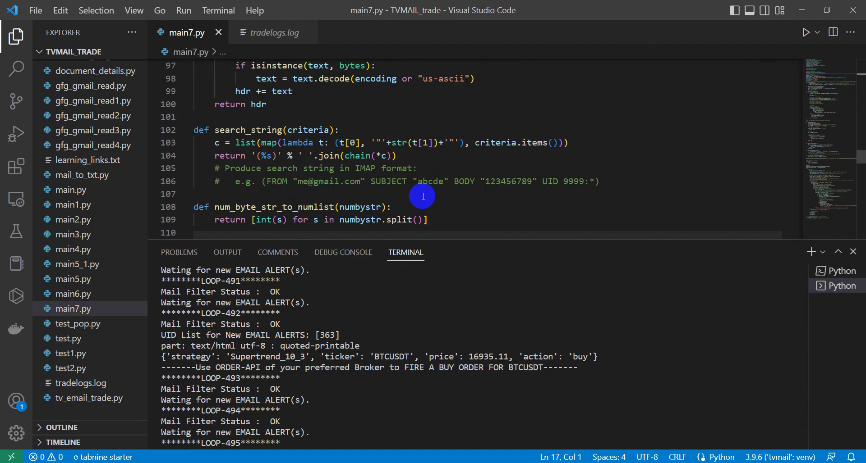
pyautogui.scroll(-13, 423, 197)
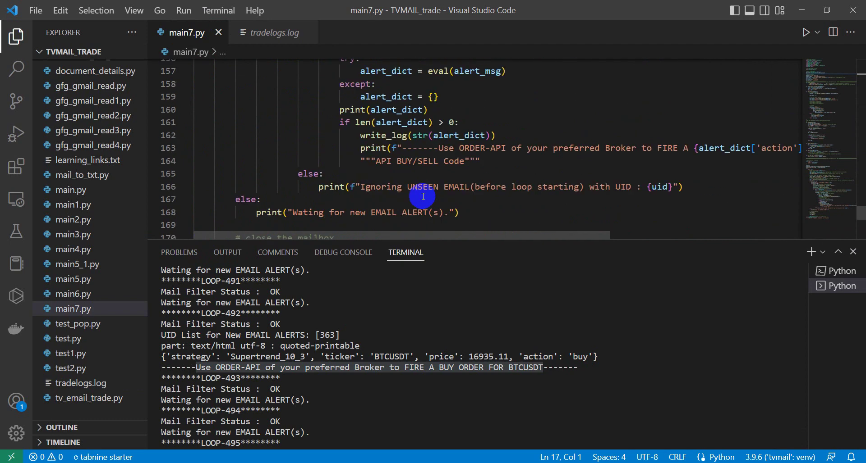
pyautogui.moveTo(480, 161); pyautogui.dragTo(360, 161)
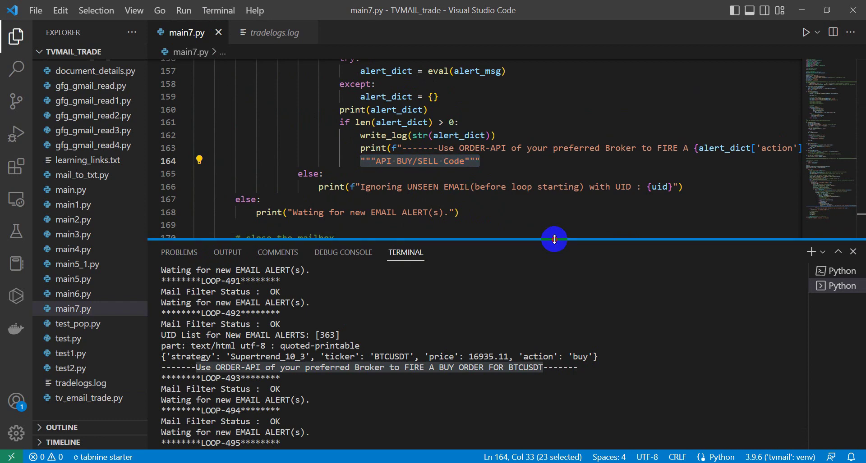
pyautogui.moveTo(553, 239); pyautogui.dragTo(551, 108)
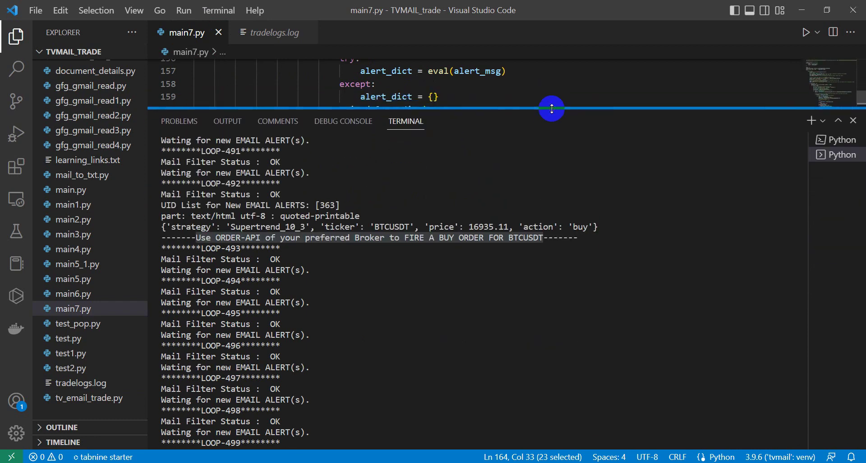